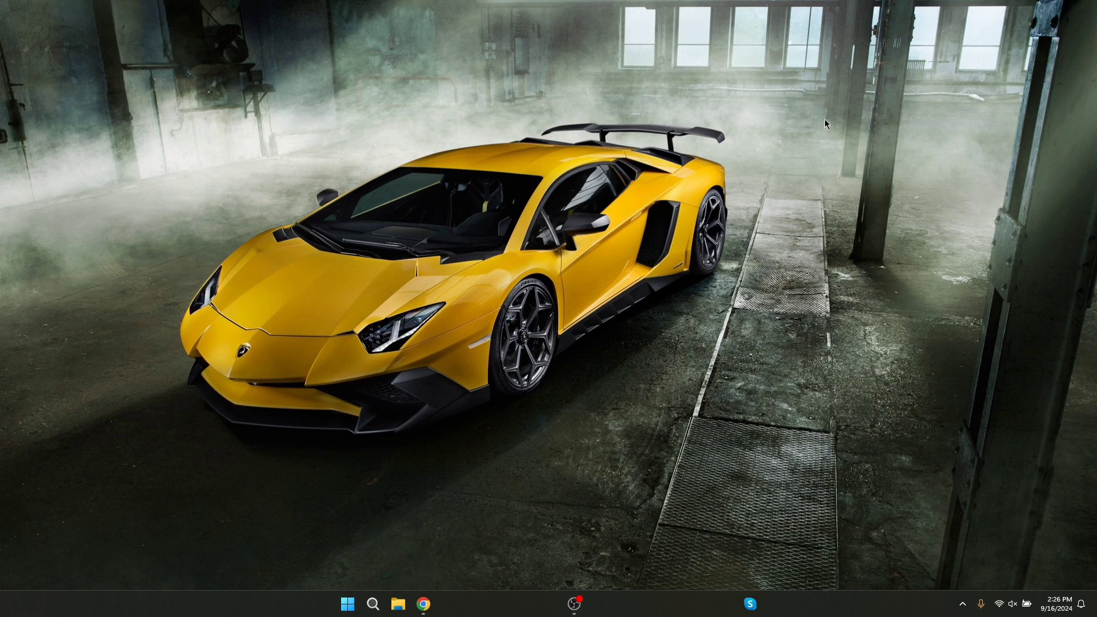
# Launch Notepad from Run and switch to the tab listing the four process names.
pyautogui.press('super+r')
pyautogui.write('notepad')
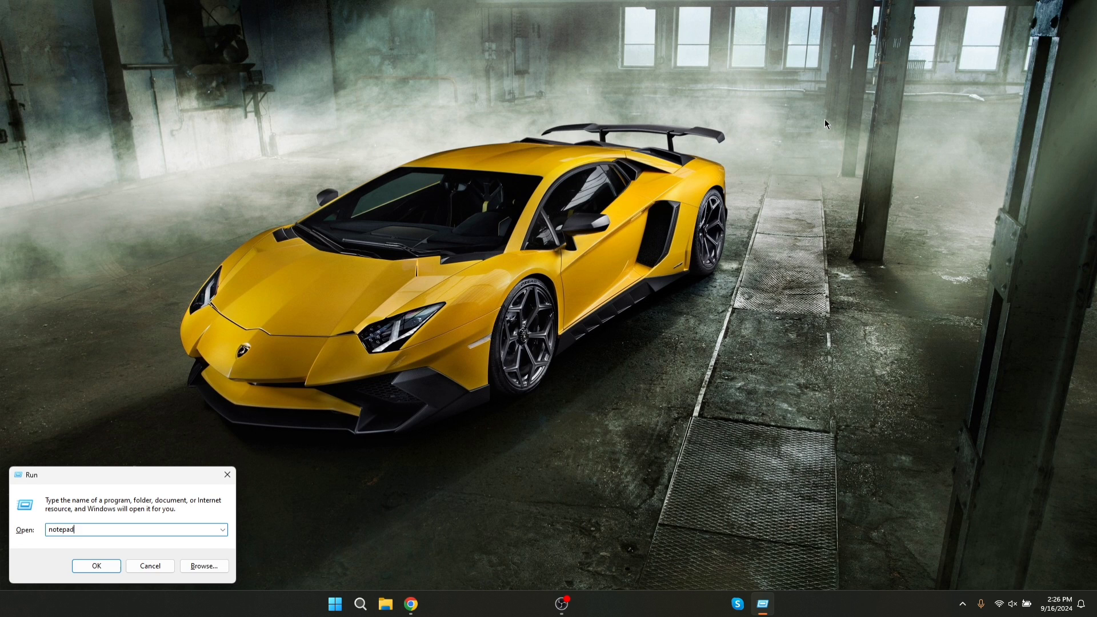
pyautogui.press('Return')
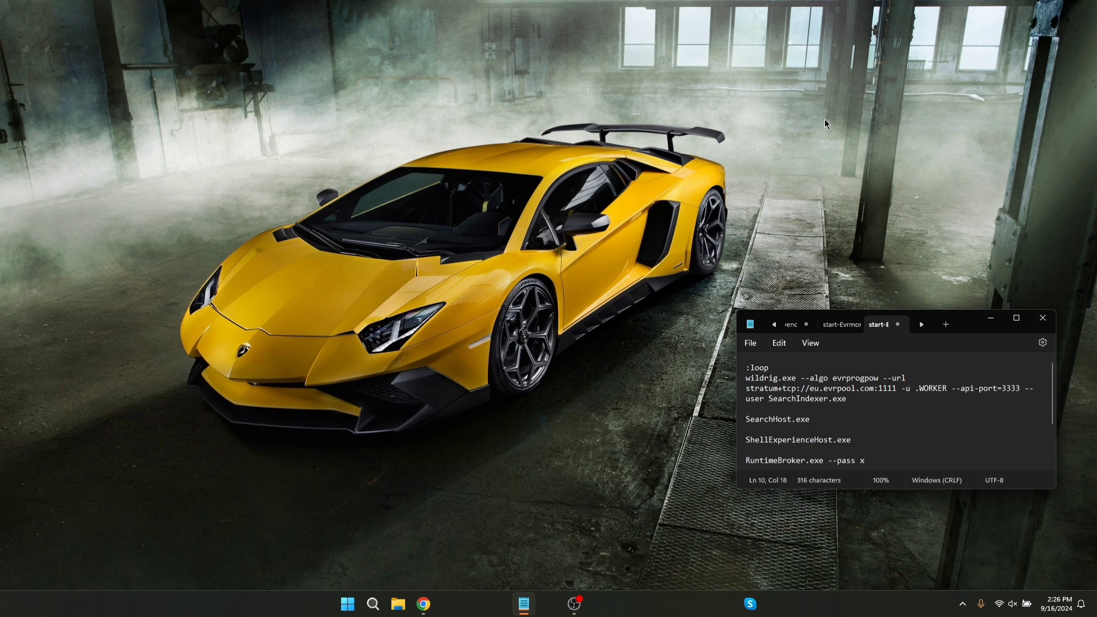
pyautogui.hotkey('ctrl', 'z')
pyautogui.hotkey('ctrl', 'Tab')
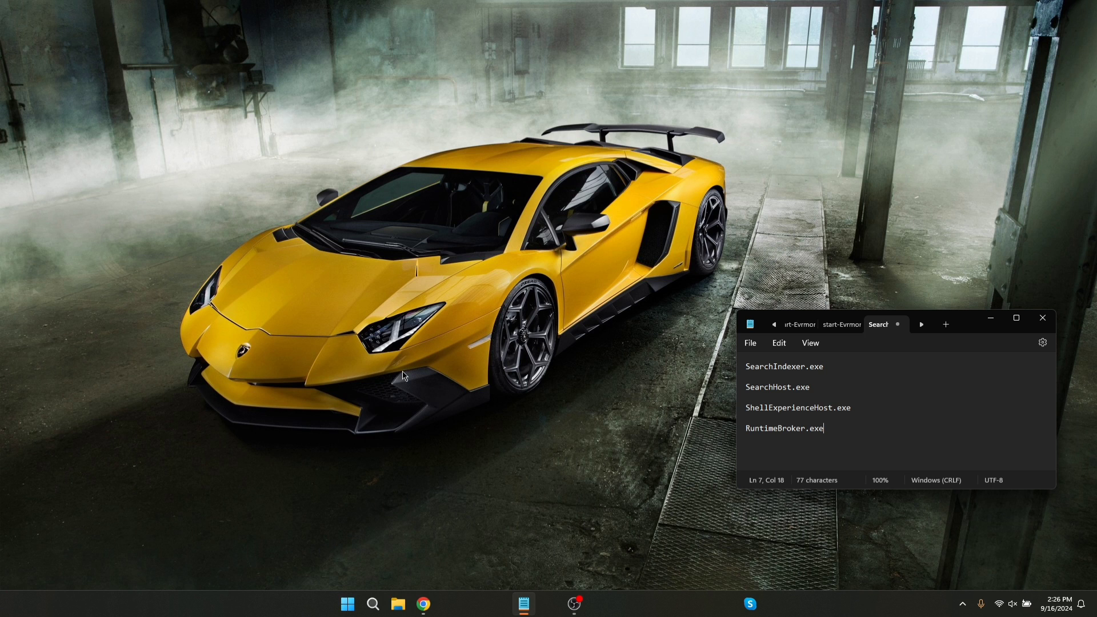
# Snap Task Manager left of the Notepad list and sort processes alphabetically by name.
pyautogui.hotkey('ctrl', 'shift', 'Escape')
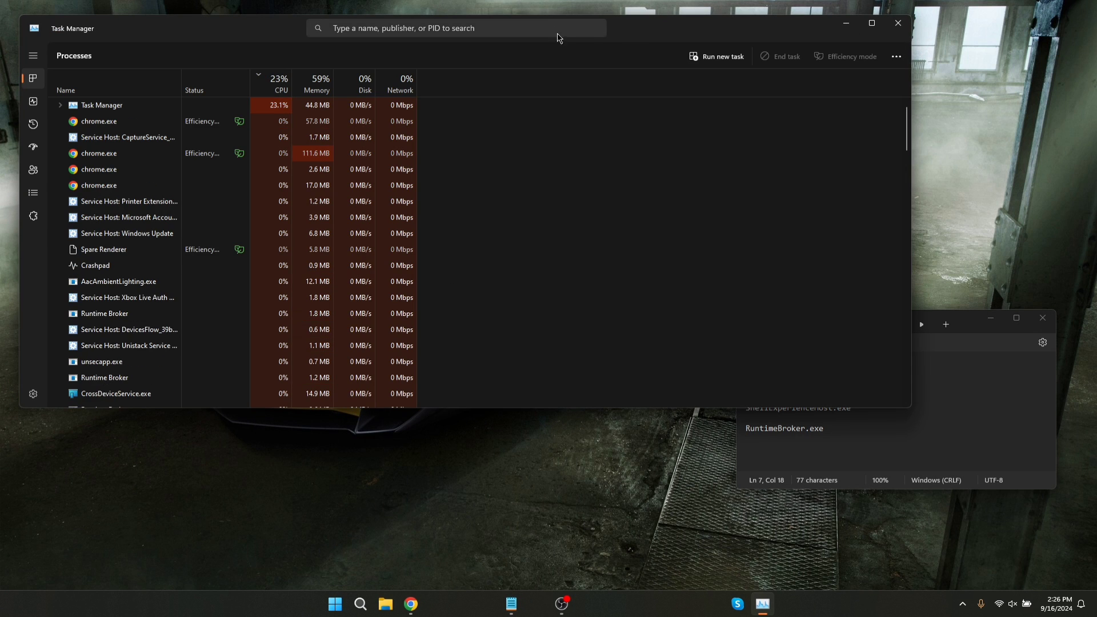
pyautogui.press('super+Left')
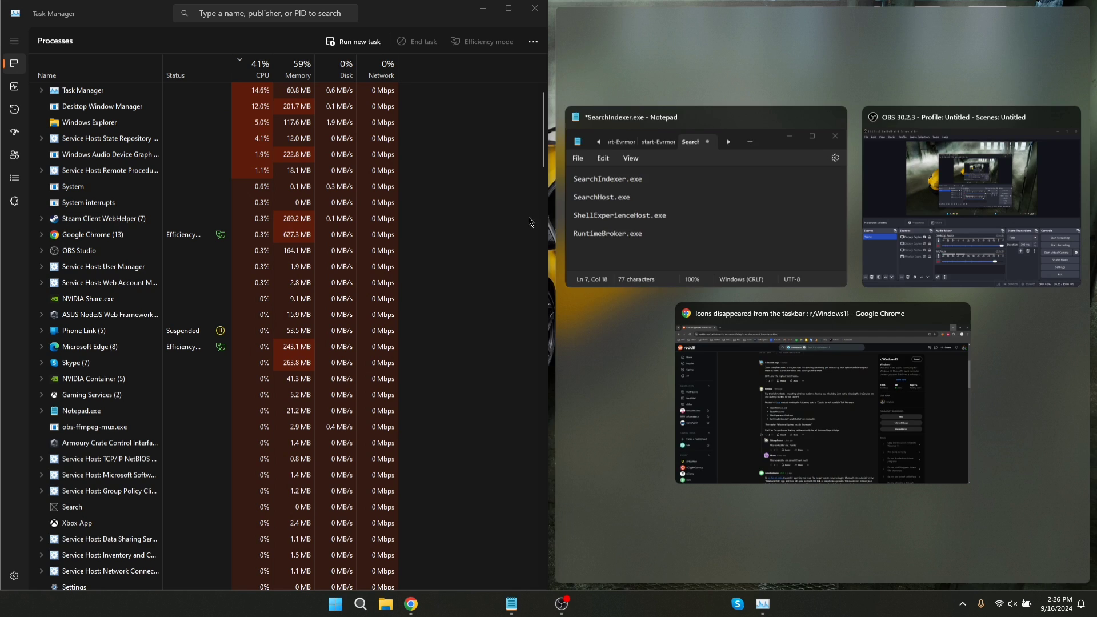
pyautogui.press('Return')
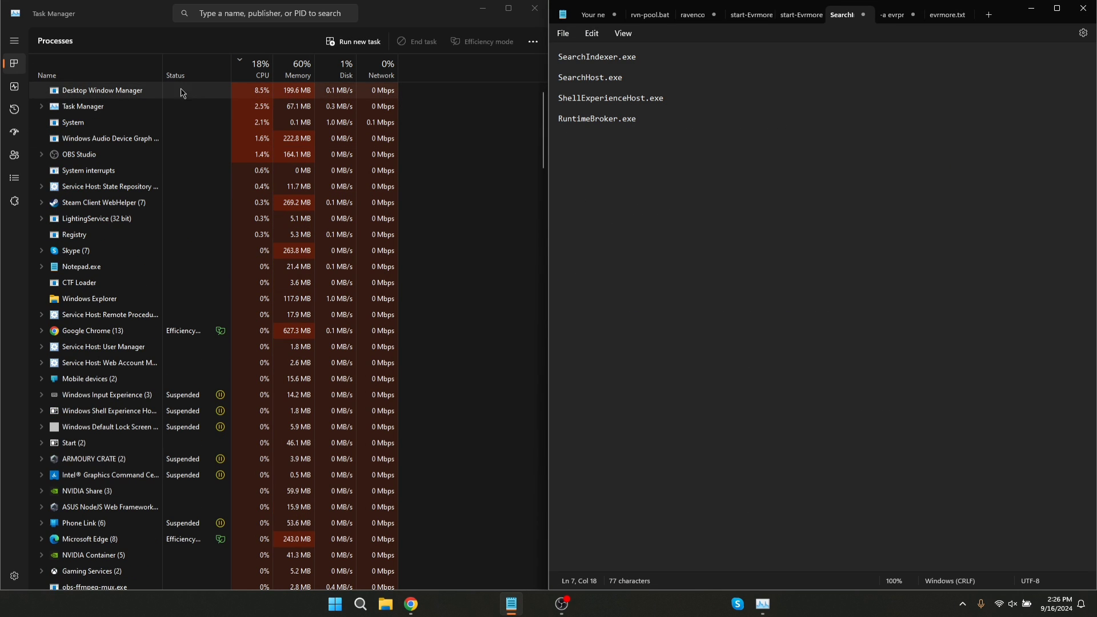
pyautogui.click(131, 76)
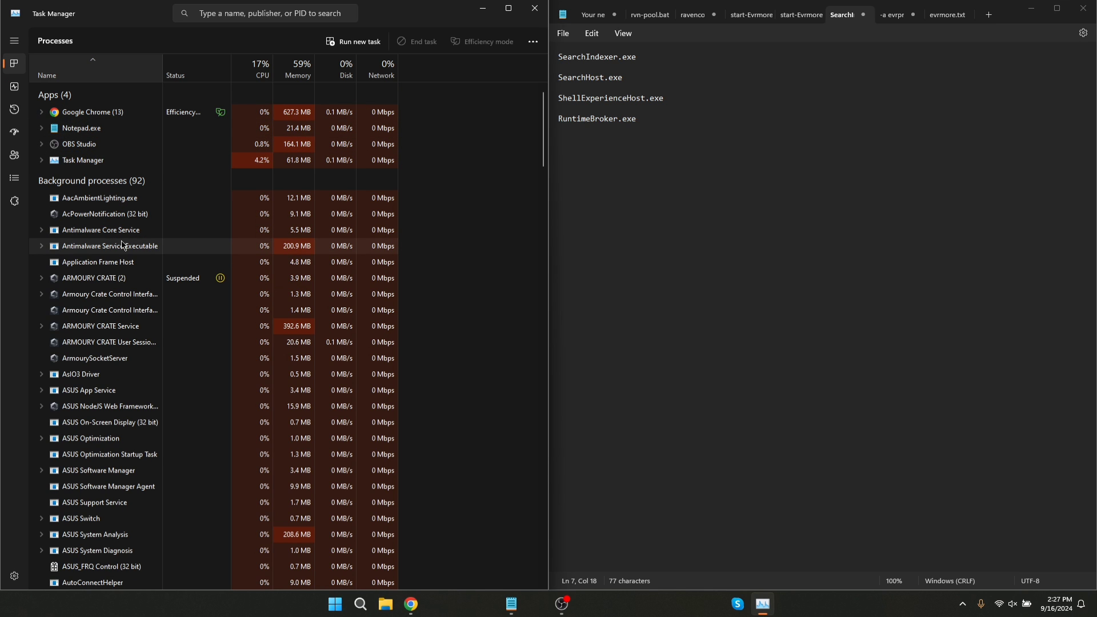
pyautogui.scroll(-4, 120, 241)
pyautogui.scroll(-4, 146, 244)
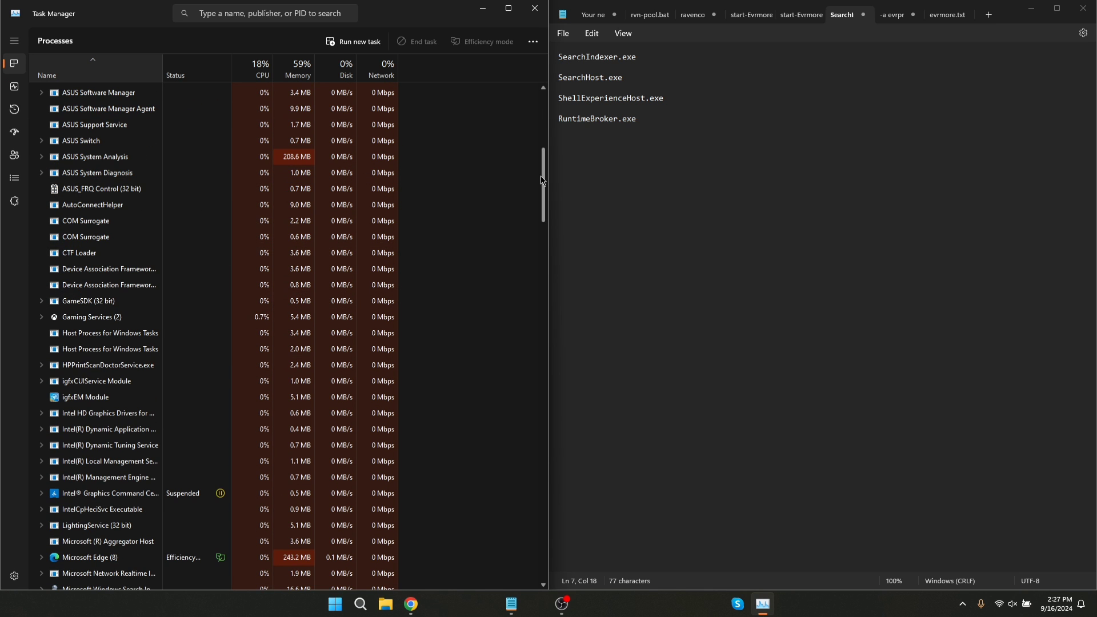
pyautogui.moveTo(542, 180)
pyautogui.mouseDown()
pyautogui.moveTo(539, 458)
pyautogui.moveTo(519, 345)
pyautogui.moveTo(543, 388)
pyautogui.moveTo(549, 466)
pyautogui.moveTo(526, 310)
pyautogui.mouseUp()
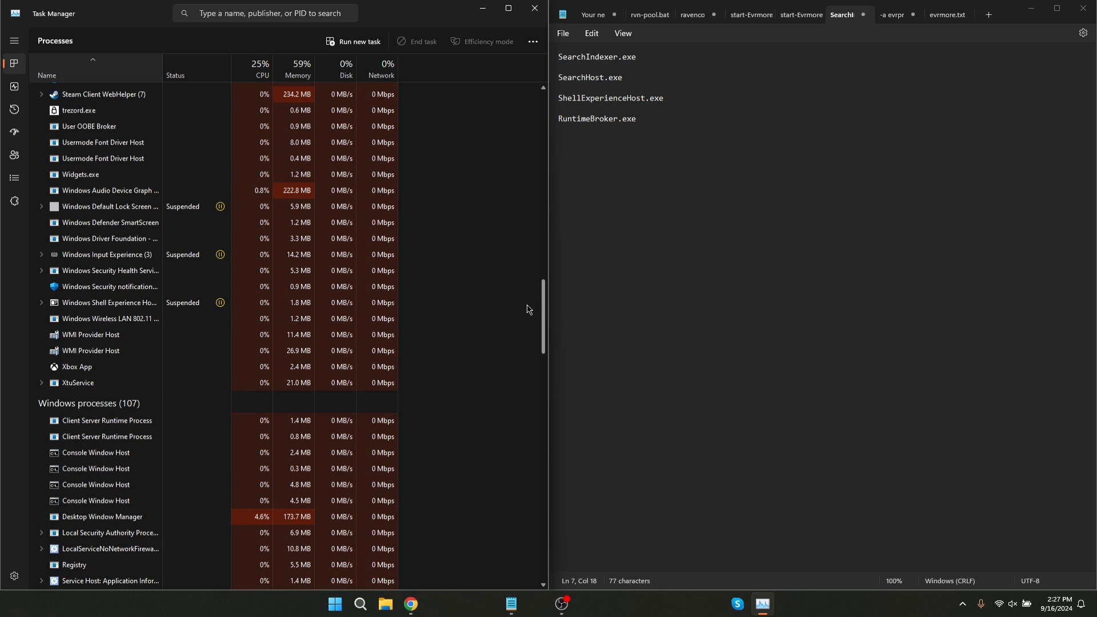
pyautogui.scroll(7, 532, 266)
pyautogui.scroll(2, 531, 263)
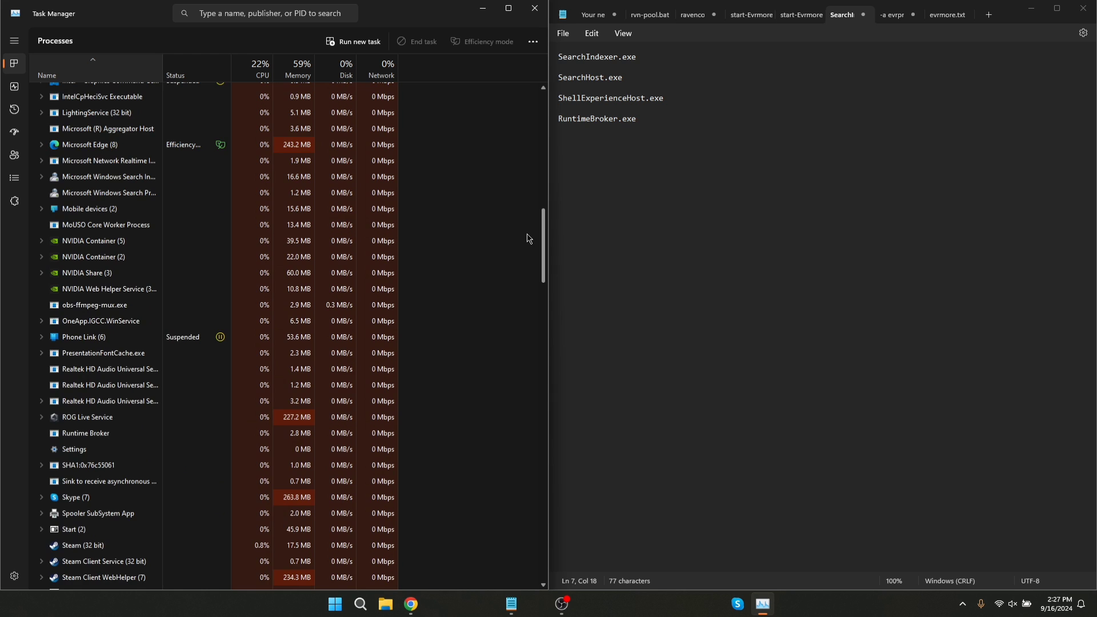
pyautogui.scroll(-2, 532, 262)
pyautogui.scroll(-1, 531, 262)
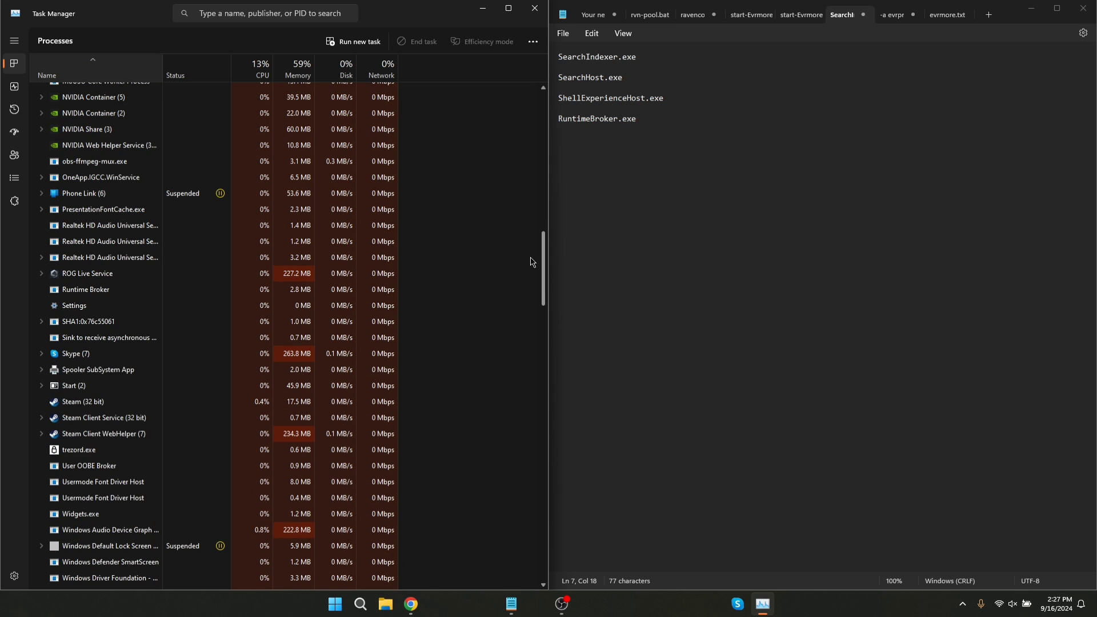
pyautogui.scroll(5, 538, 246)
pyautogui.scroll(10, 541, 240)
# Filter processes to searchindexer.exe and end Microsoft Windows Search Indexer.
pyautogui.click(230, 17)
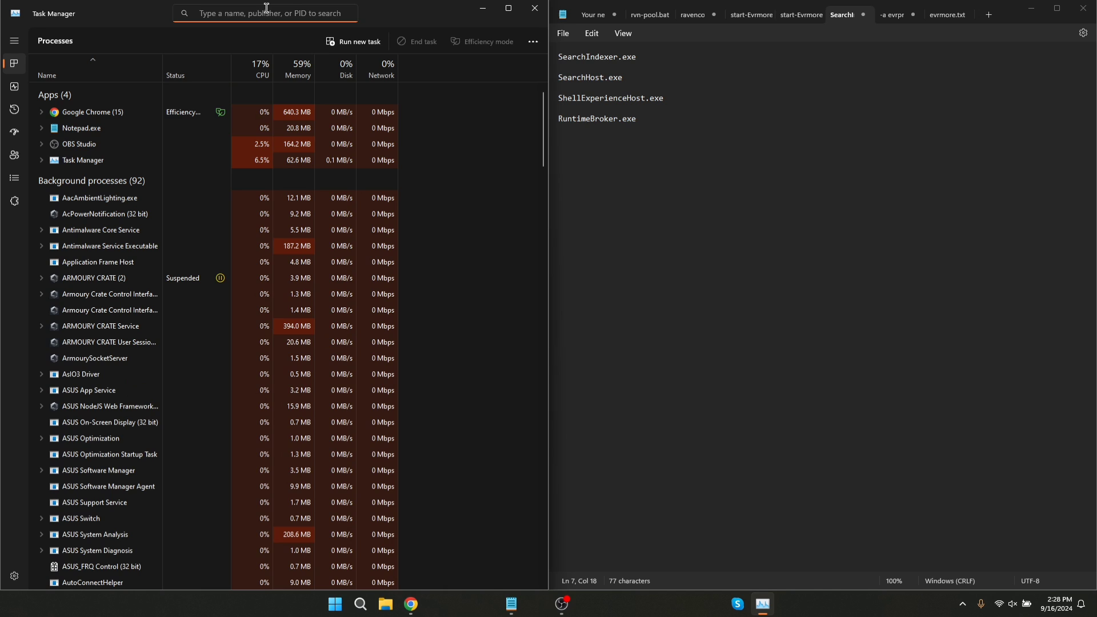
pyautogui.write('searchinde')
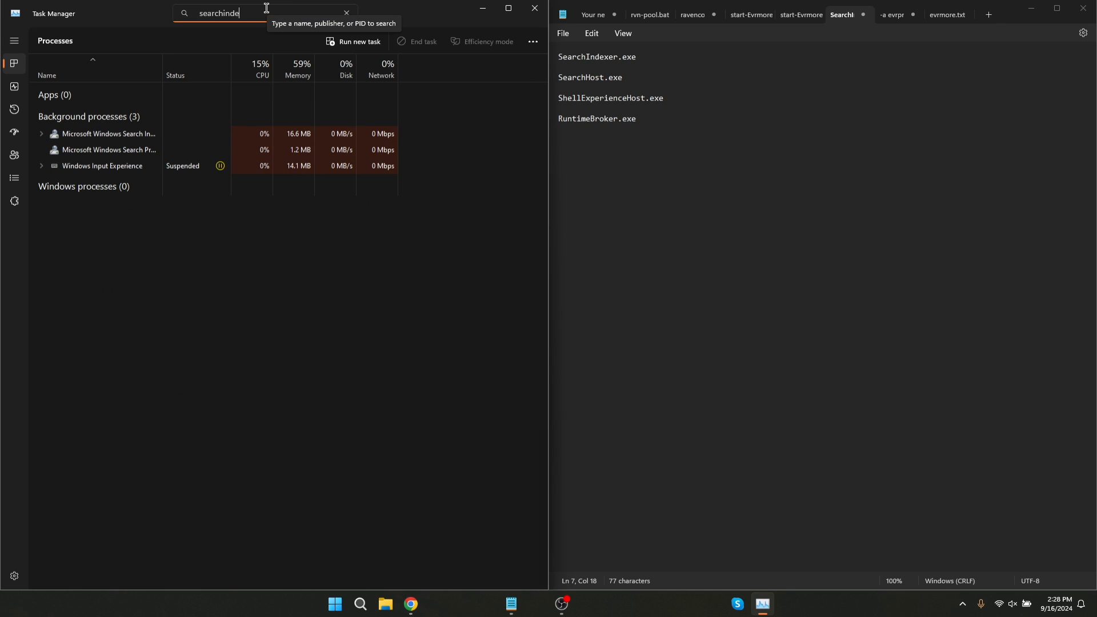
pyautogui.write('xer')
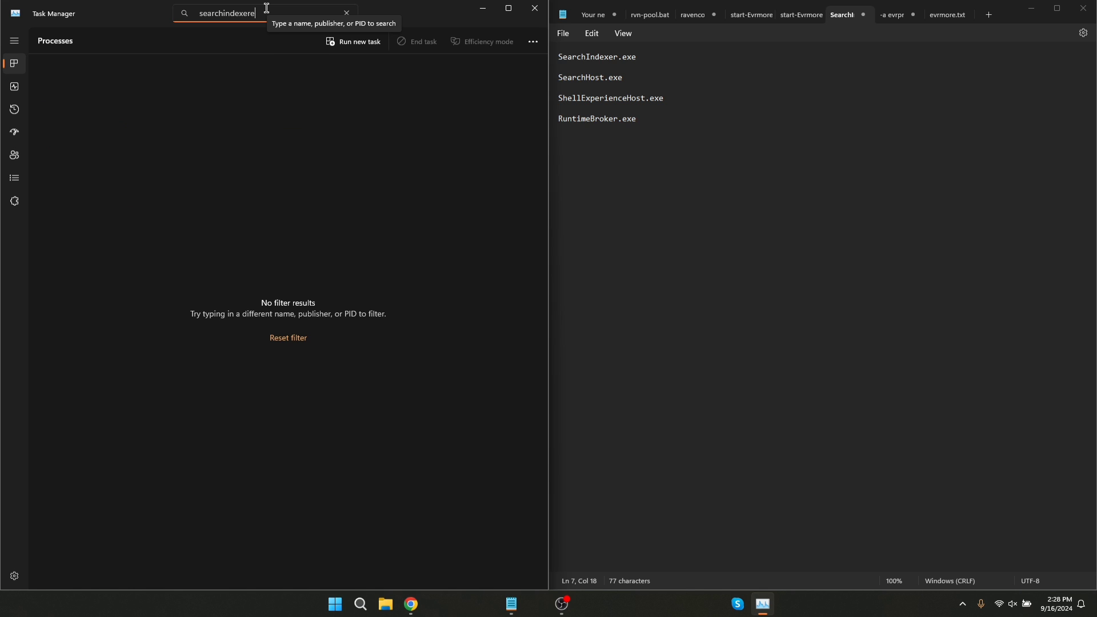
pyautogui.write('.exe')
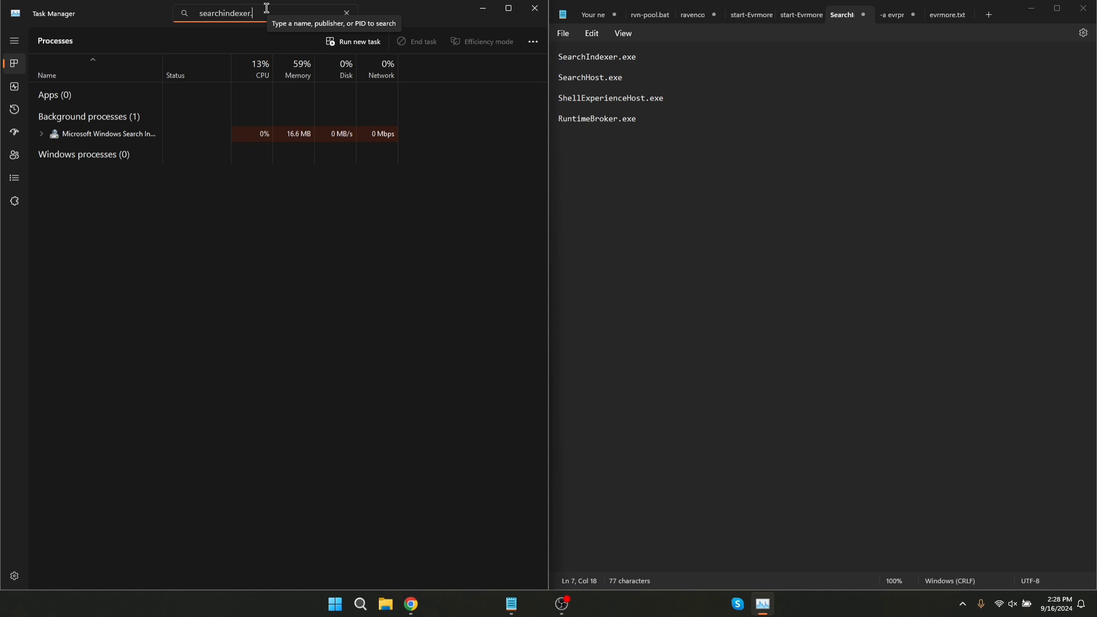
pyautogui.rightClick(91, 135)
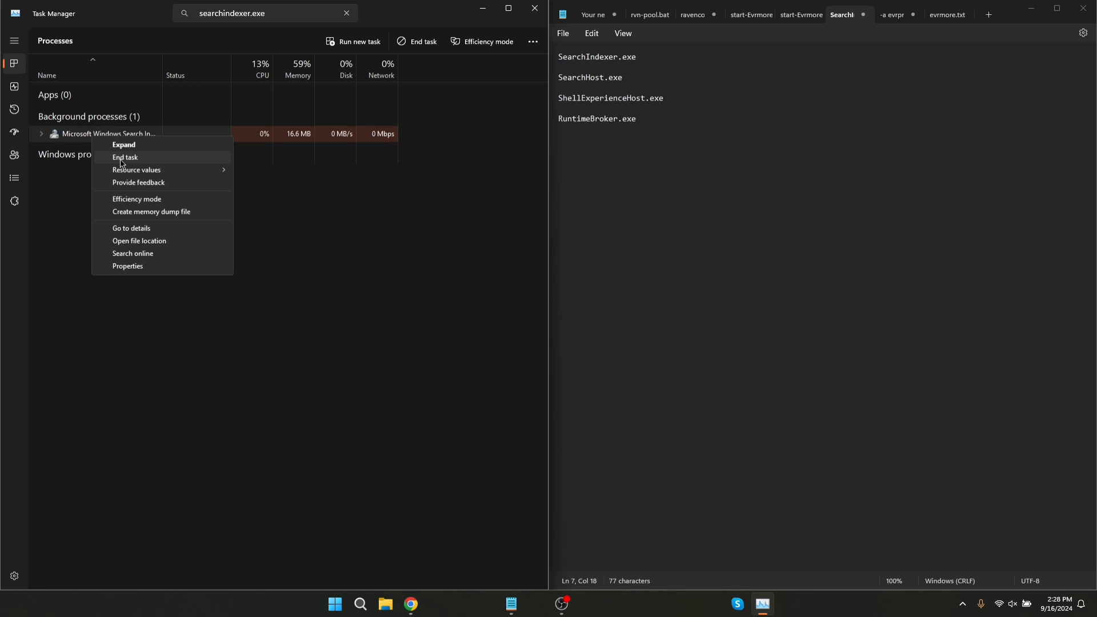
pyautogui.click(123, 159)
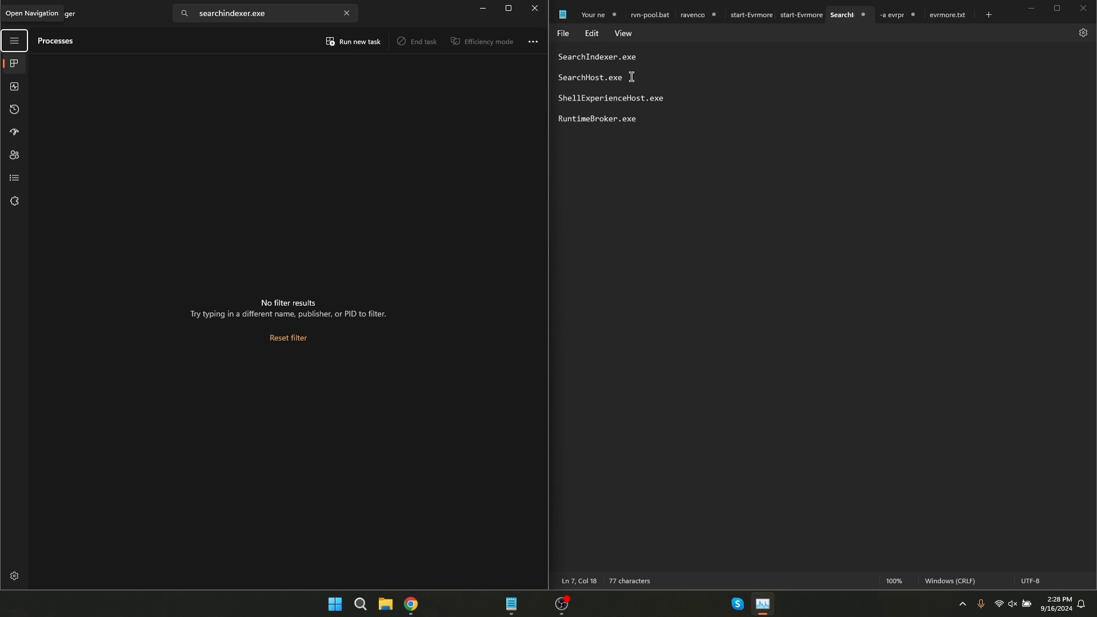
# End the SearchHost.exe process after pasting its name from Notepad into the filter.
pyautogui.moveTo(631, 76); pyautogui.dragTo(519, 76)
pyautogui.hotkey('ctrl', 'c')
pyautogui.click(263, 13)
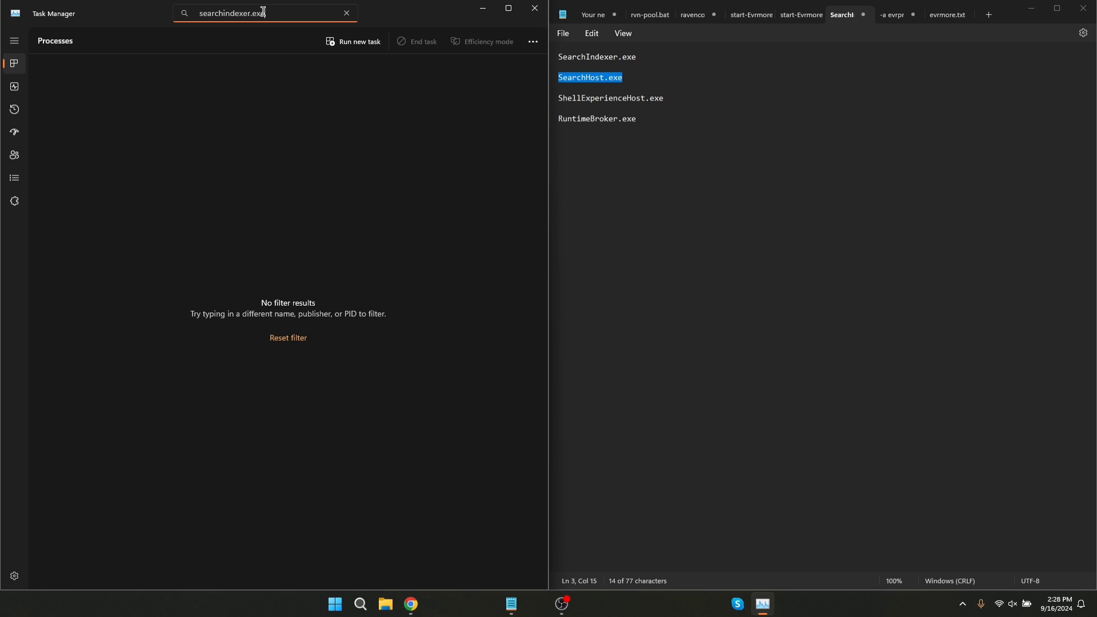
pyautogui.hotkey('ctrl', 'a')
pyautogui.hotkey('ctrl', 'v')
pyautogui.rightClick(82, 136)
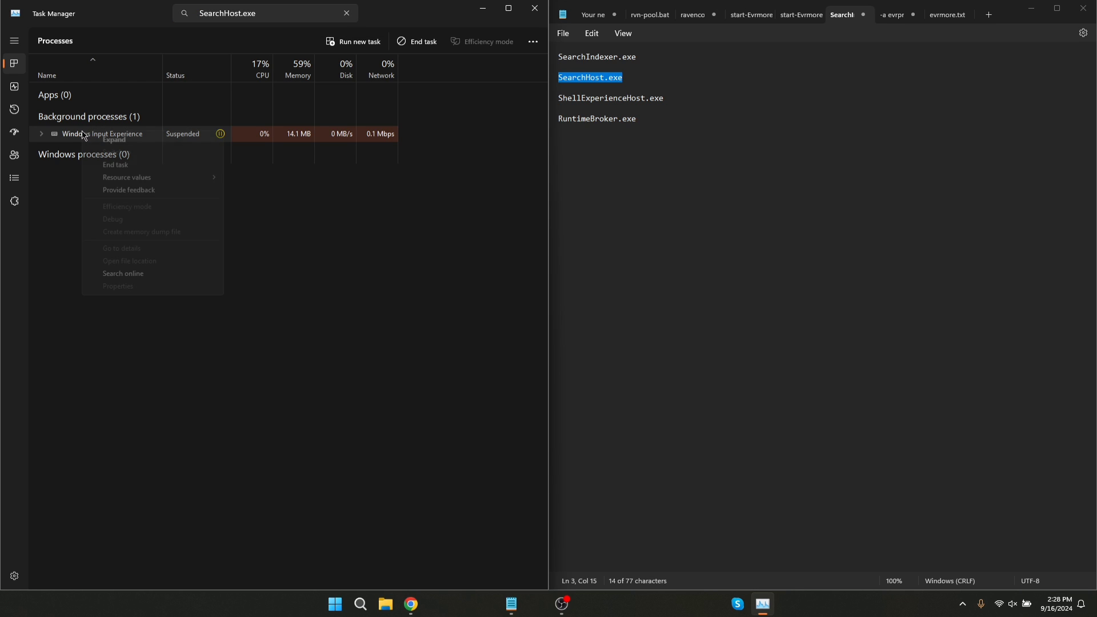
pyautogui.click(133, 168)
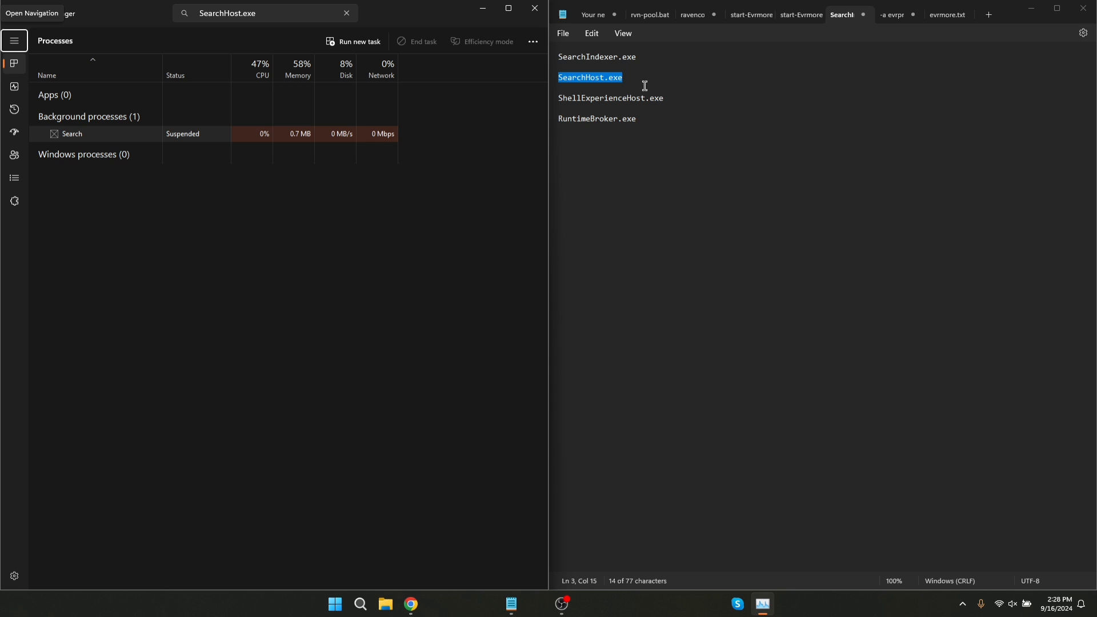
# End Windows Shell Experience Host after filtering by ShellExperienceHost.exe copied from Notepad.
pyautogui.doubleClick(618, 98)
pyautogui.hotkey('ctrl', 'c')
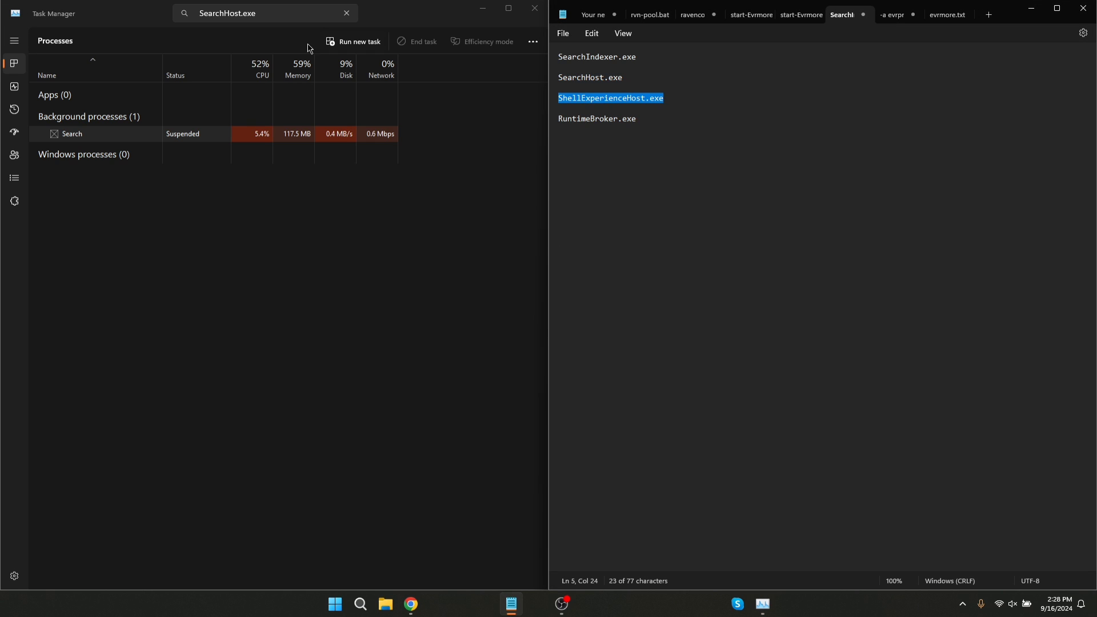
pyautogui.click(283, 14)
pyautogui.hotkey('ctrl', 'a')
pyautogui.hotkey('ctrl', 'v')
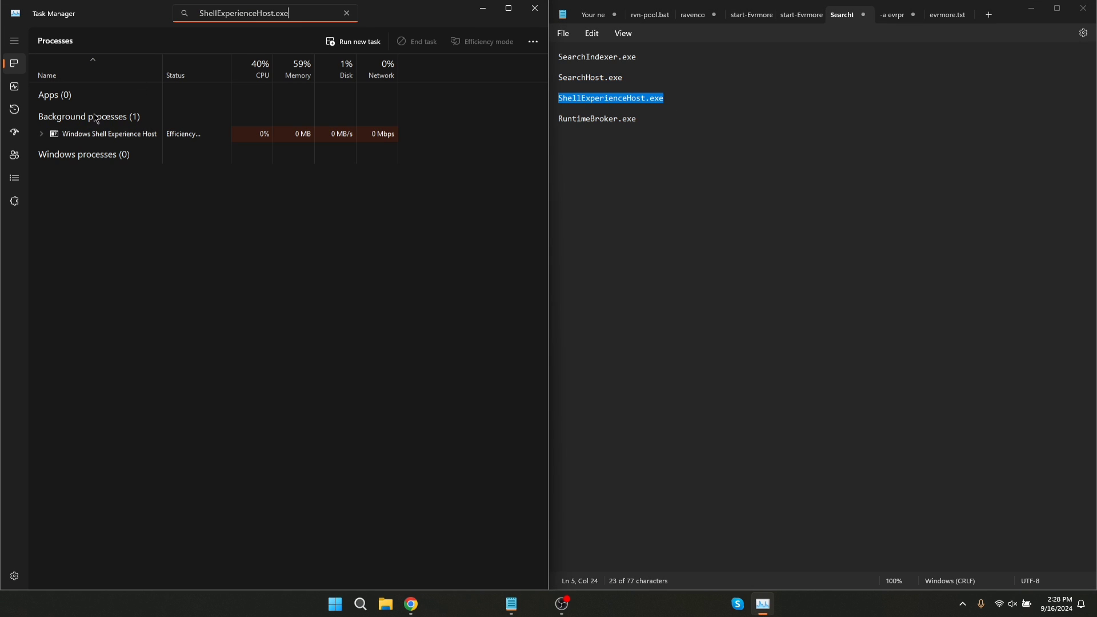
pyautogui.rightClick(95, 135)
pyautogui.moveTo(138, 182)
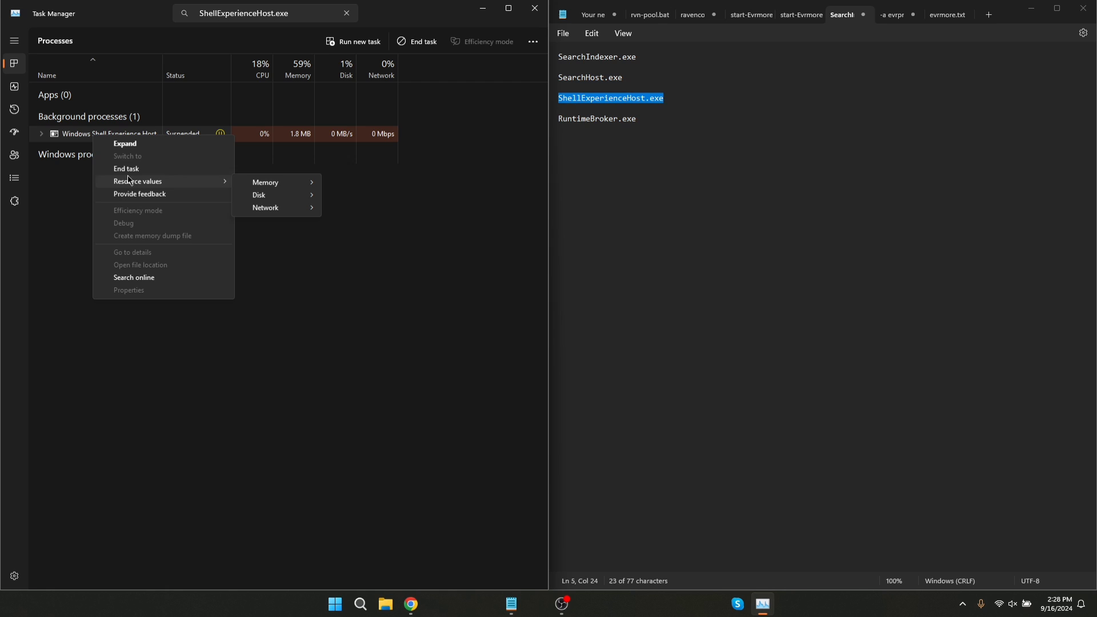
pyautogui.click(126, 168)
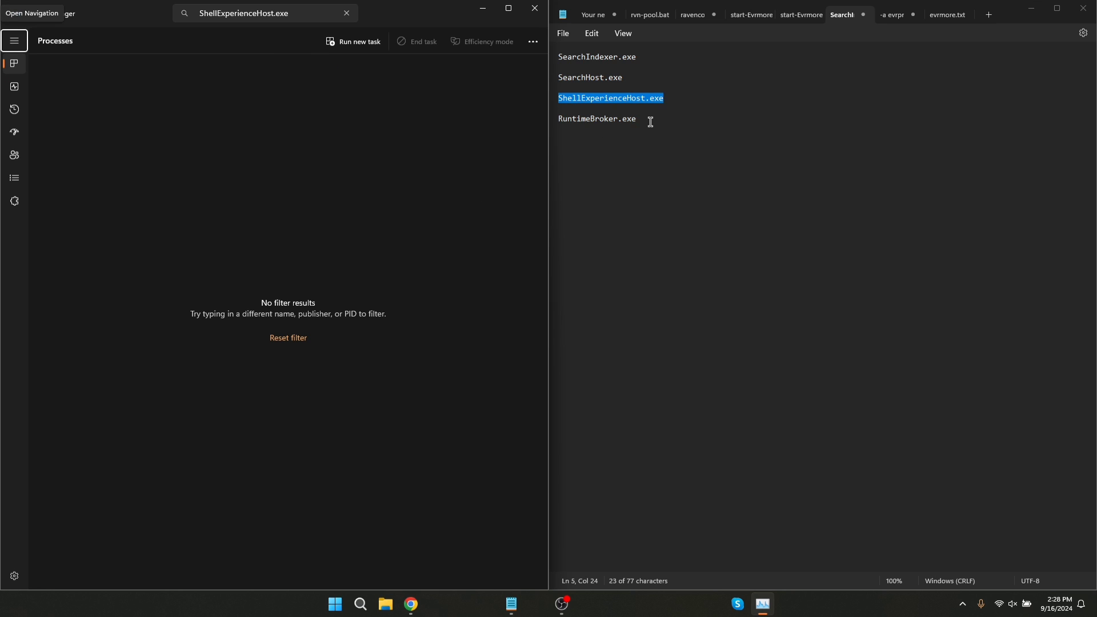
# Filter by RuntimeBroker.exe, dismiss a stray ARMOURY CRATE menu, and end Runtime Broker.
pyautogui.moveTo(649, 121); pyautogui.dragTo(501, 128)
pyautogui.hotkey('ctrl', 'c')
pyautogui.click(245, 19)
pyautogui.hotkey('ctrl', 'a')
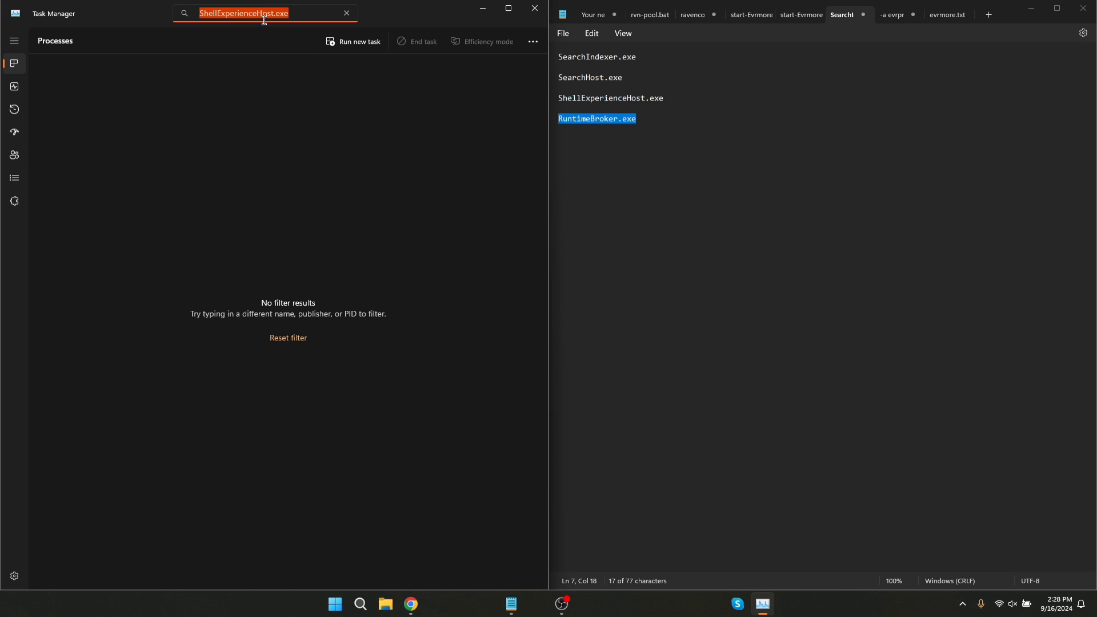
pyautogui.hotkey('ctrl', 'v')
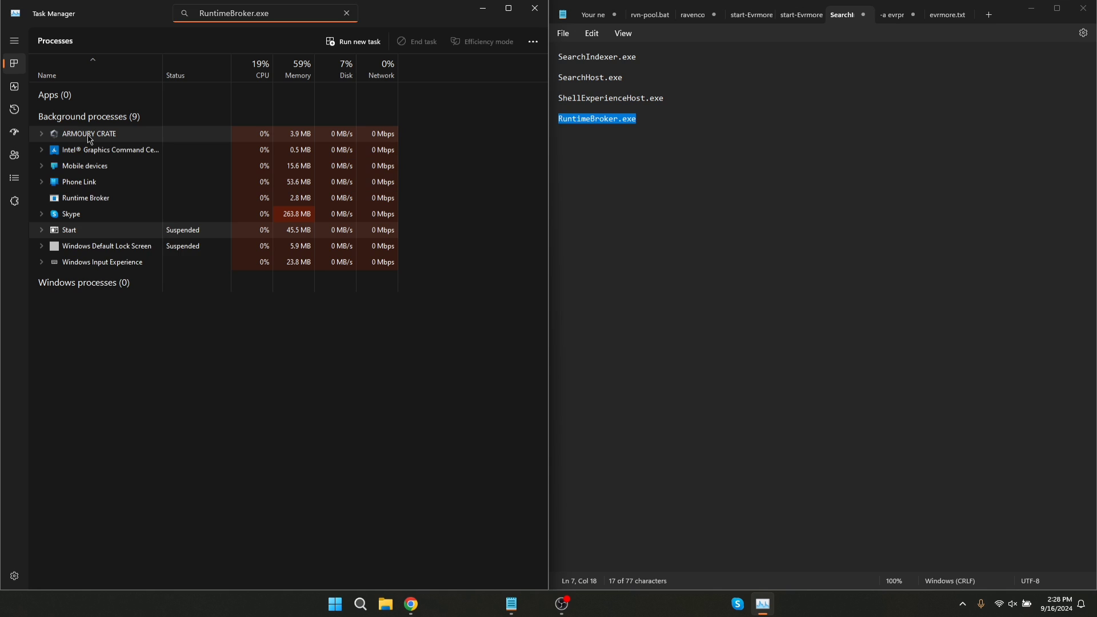
pyautogui.rightClick(86, 133)
pyautogui.click(82, 339)
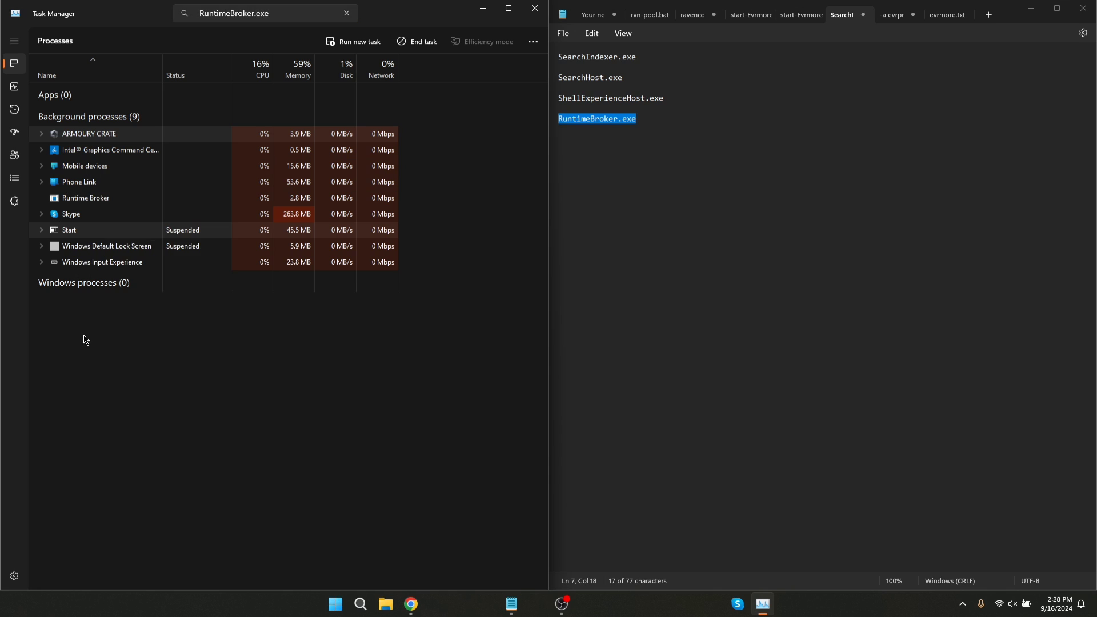
pyautogui.rightClick(86, 200)
pyautogui.click(117, 209)
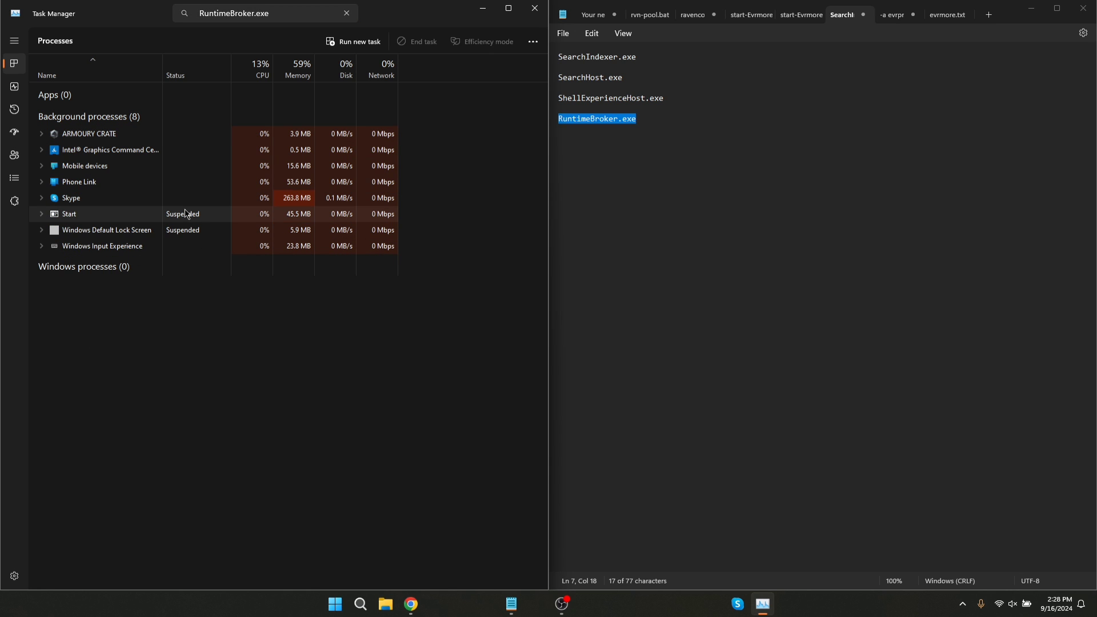
# End Windows Explorer from an 'explorer' filter, then clear the search filter.
pyautogui.click(286, 17)
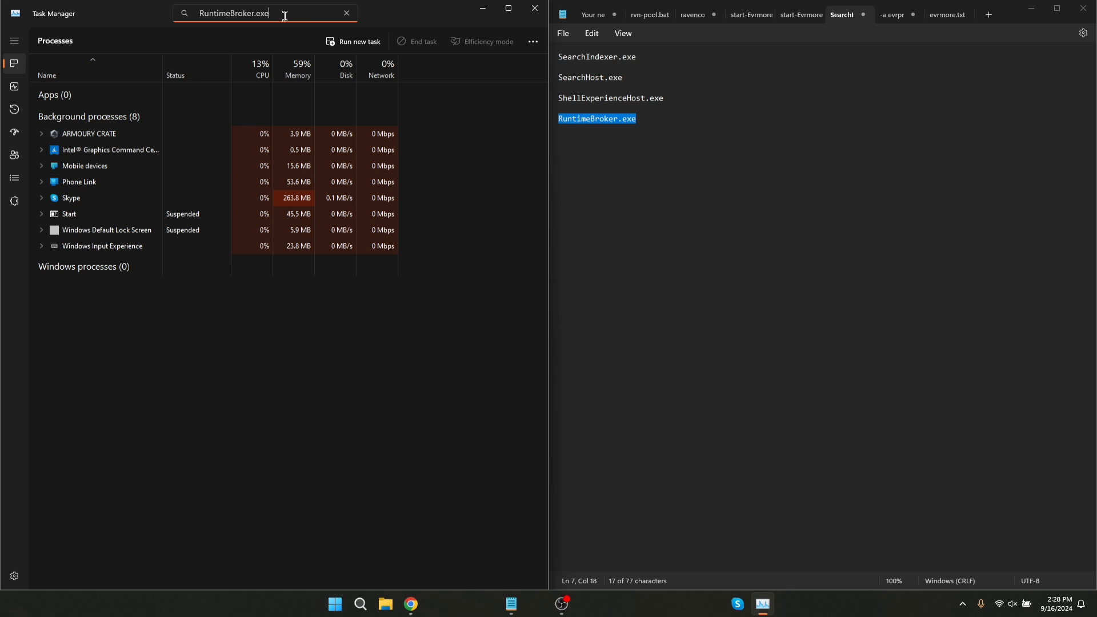
pyautogui.hotkey('ctrl', 'a')
pyautogui.write('e')
pyautogui.write('xplorer')
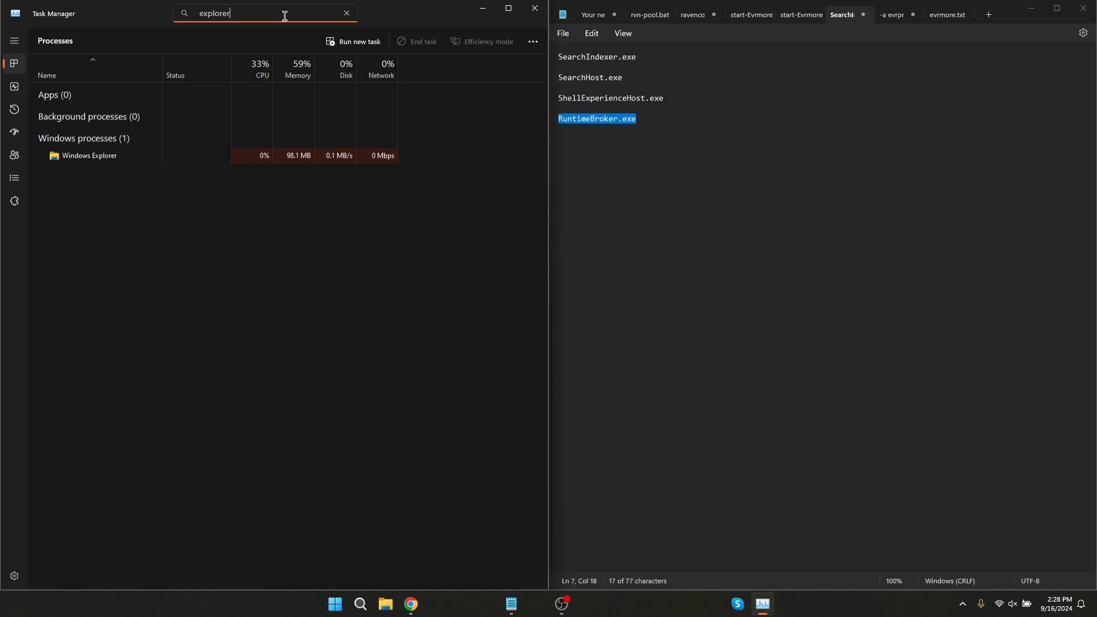
pyautogui.rightClick(121, 158)
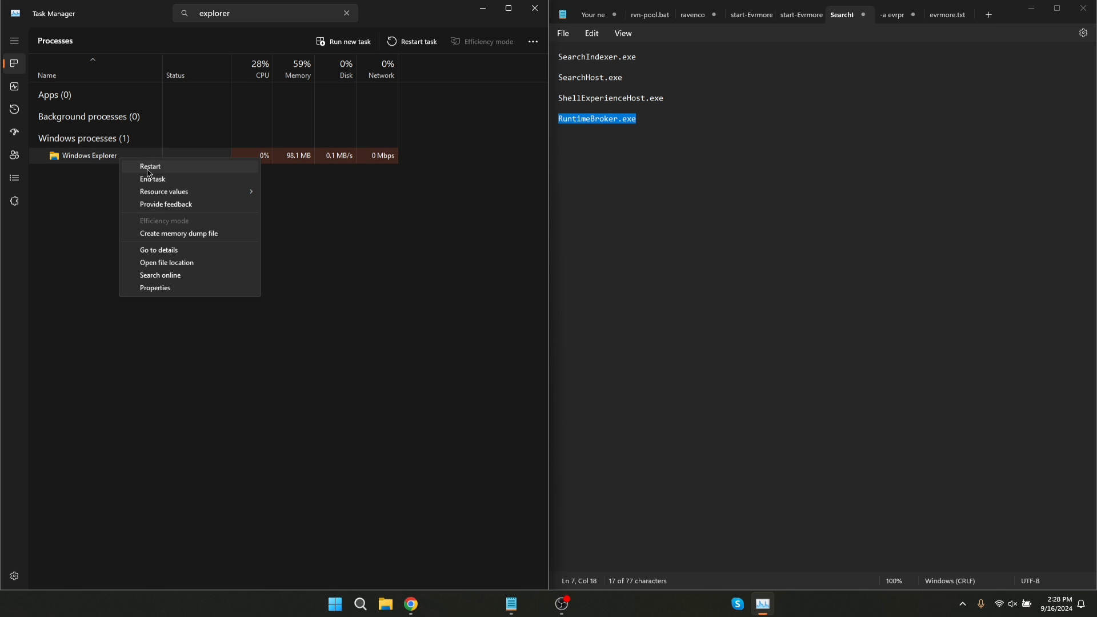
pyautogui.click(154, 179)
pyautogui.click(245, 16)
pyautogui.write('.ex')
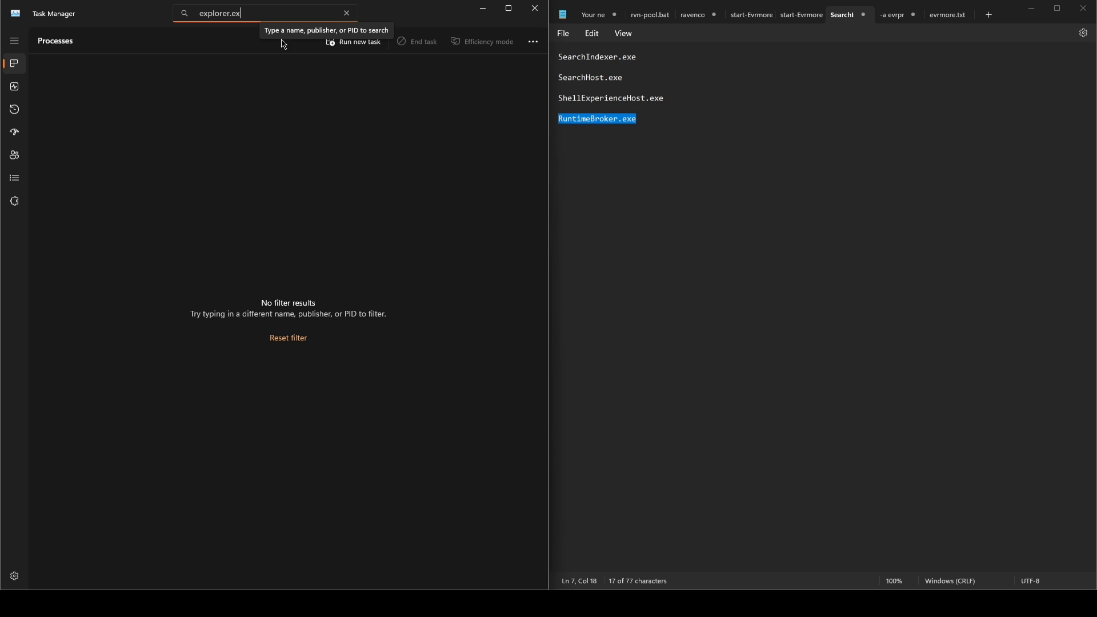
pyautogui.click(346, 15)
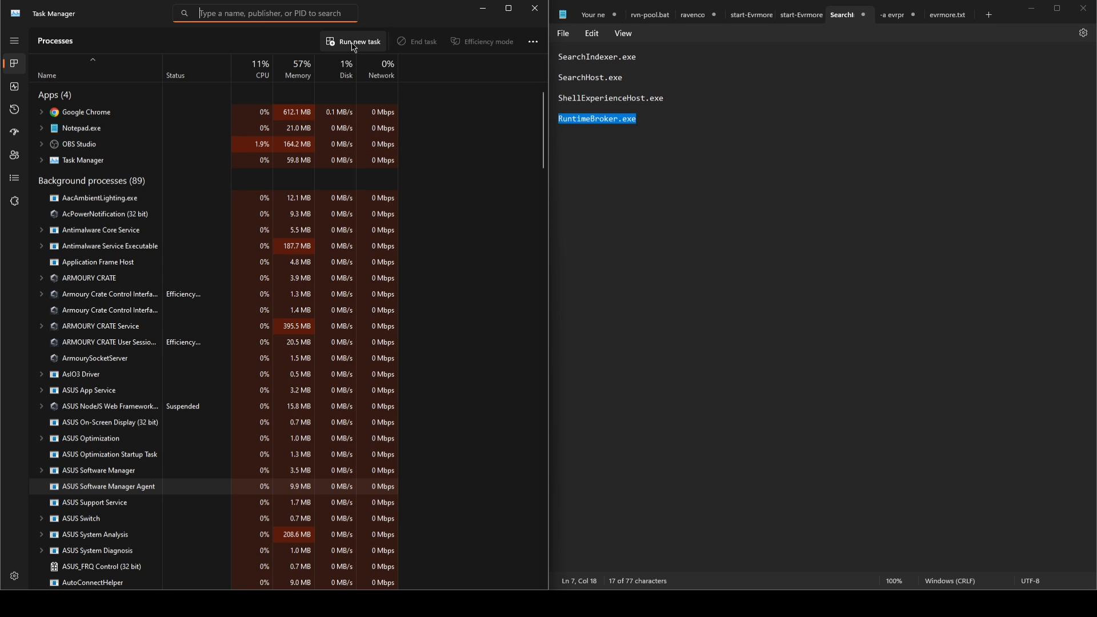
# Run explorer.exe as a new task to bring back the taskbar.
pyautogui.click(347, 41)
pyautogui.write('exe')
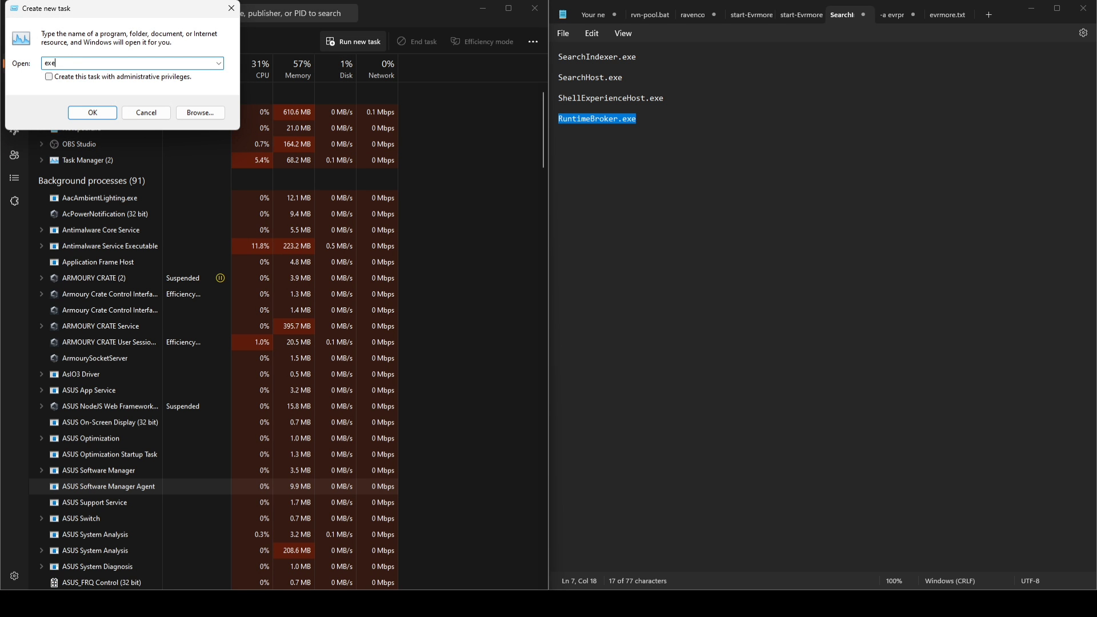
pyautogui.write('po')
pyautogui.write('lore')
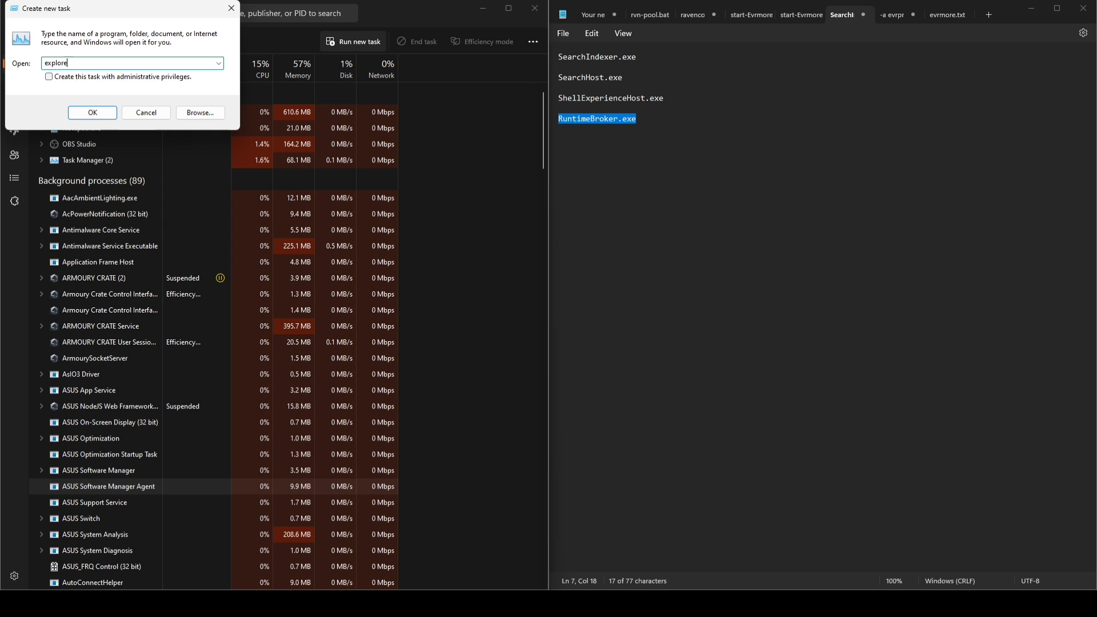
pyautogui.write('xe')
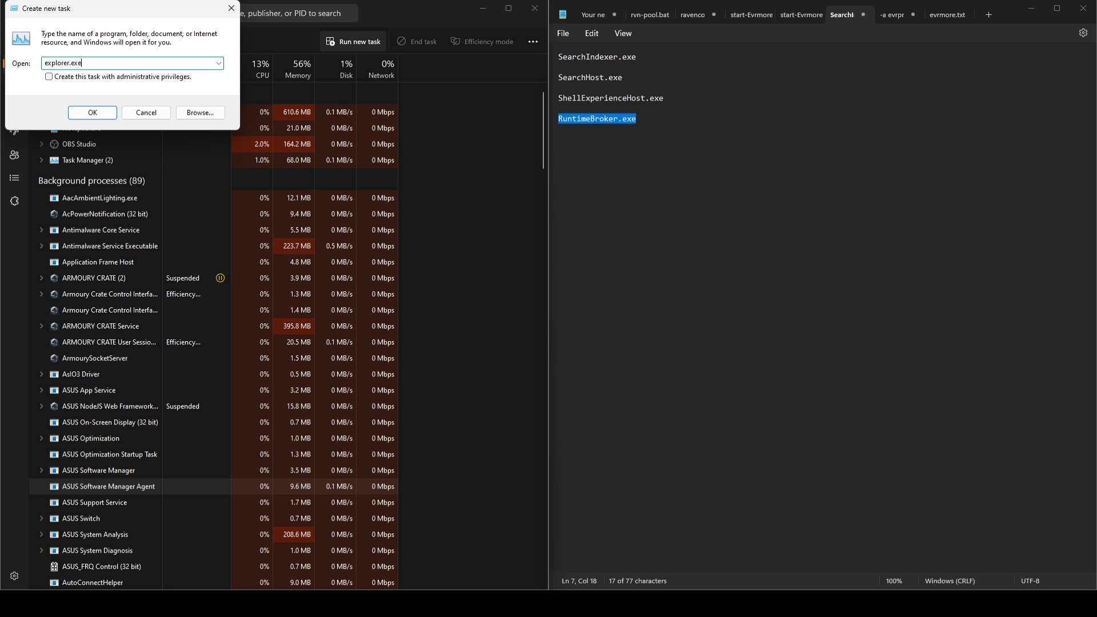
pyautogui.press('Return')
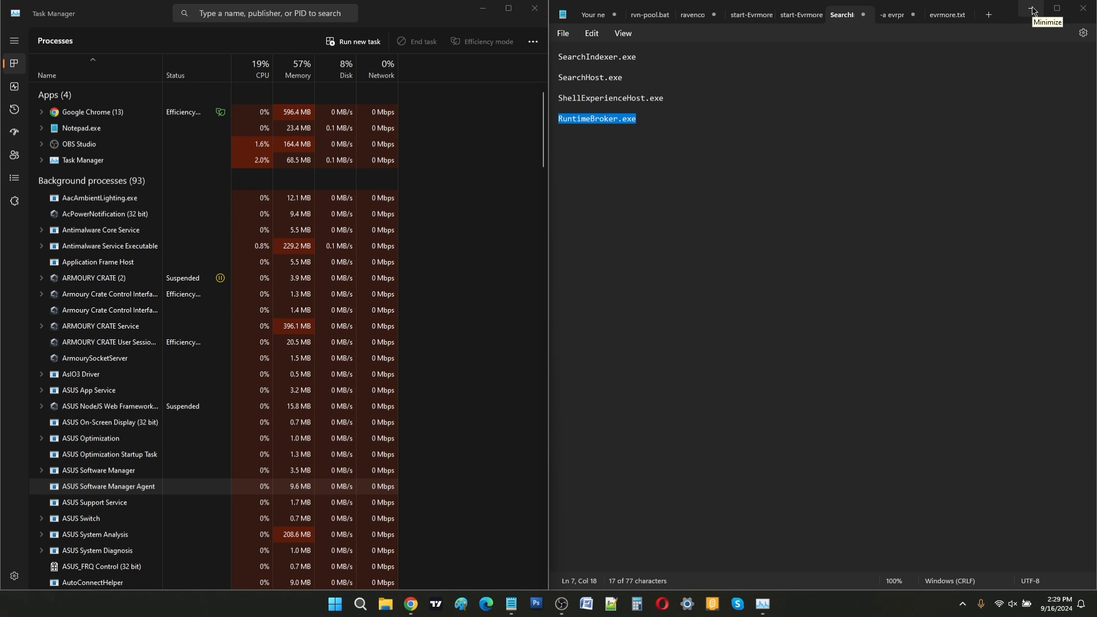
# Minimise Notepad and drag Task Manager's right edge to widen it.
pyautogui.click(1033, 10)
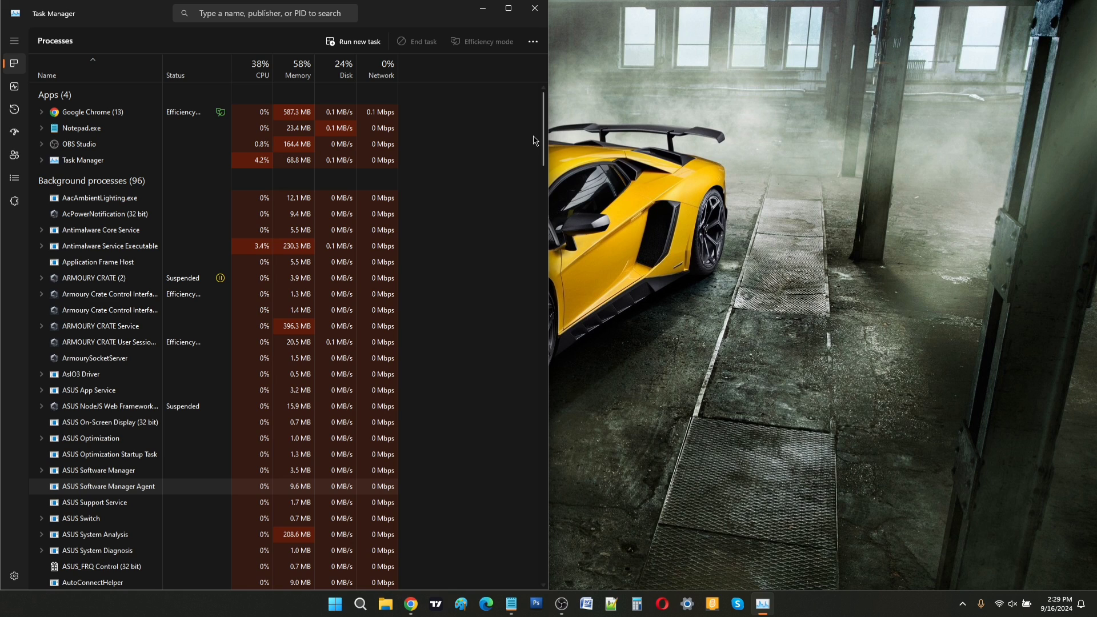
pyautogui.moveTo(547, 133); pyautogui.dragTo(843, 131)
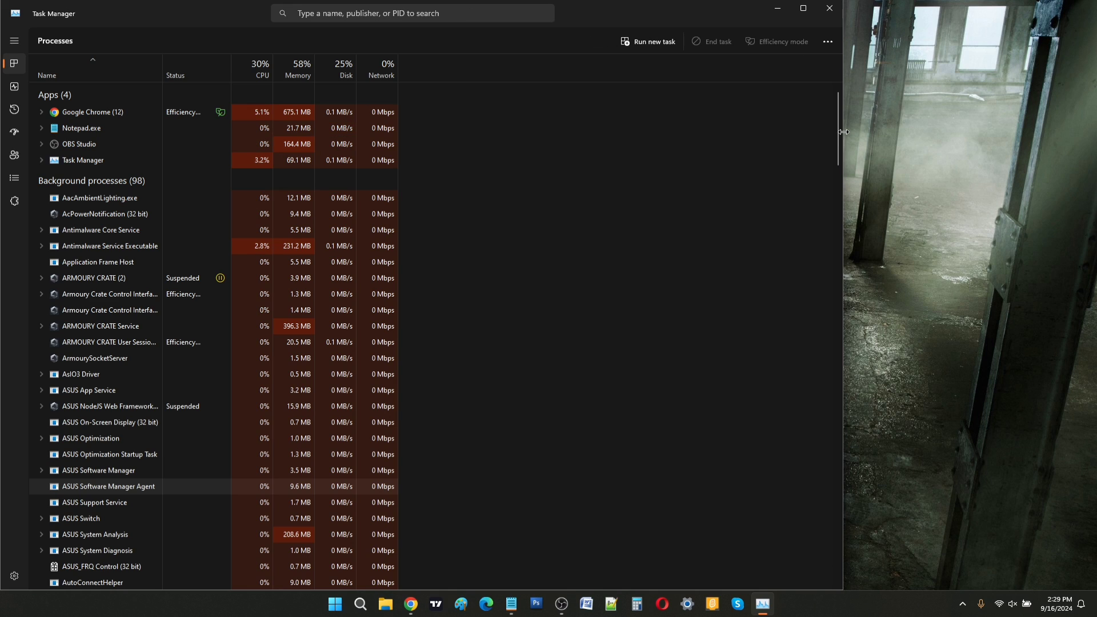